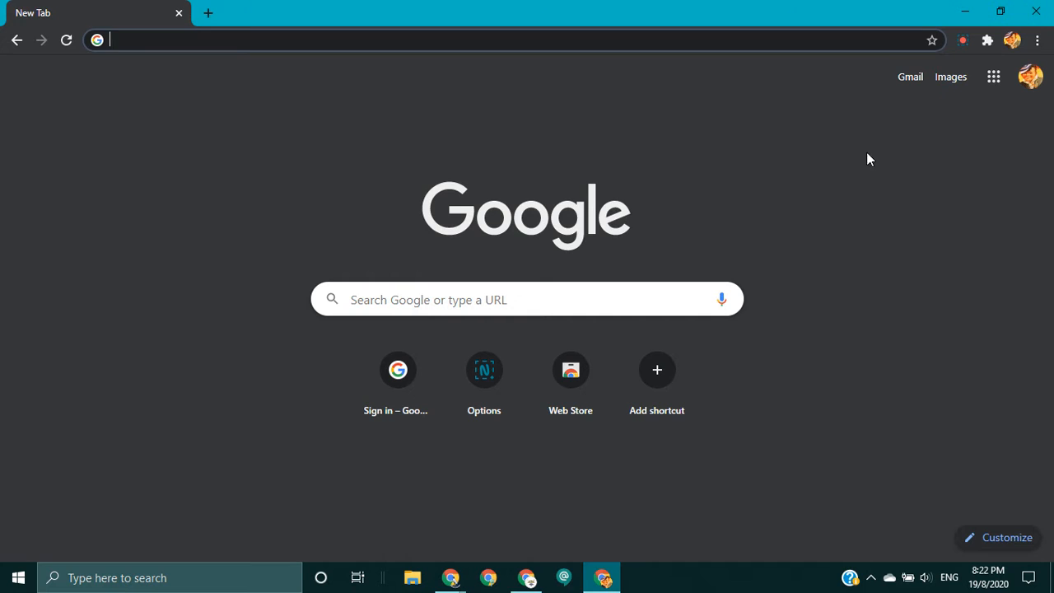
- Show the bookmarks bar in the browser window
click(1039, 41)
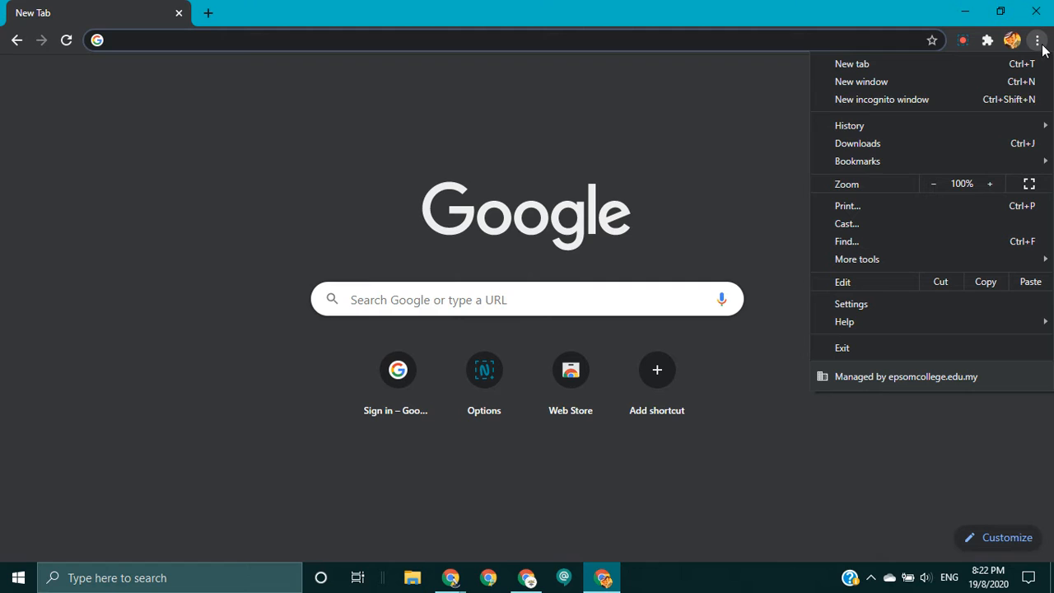
mouse_move(941, 161)
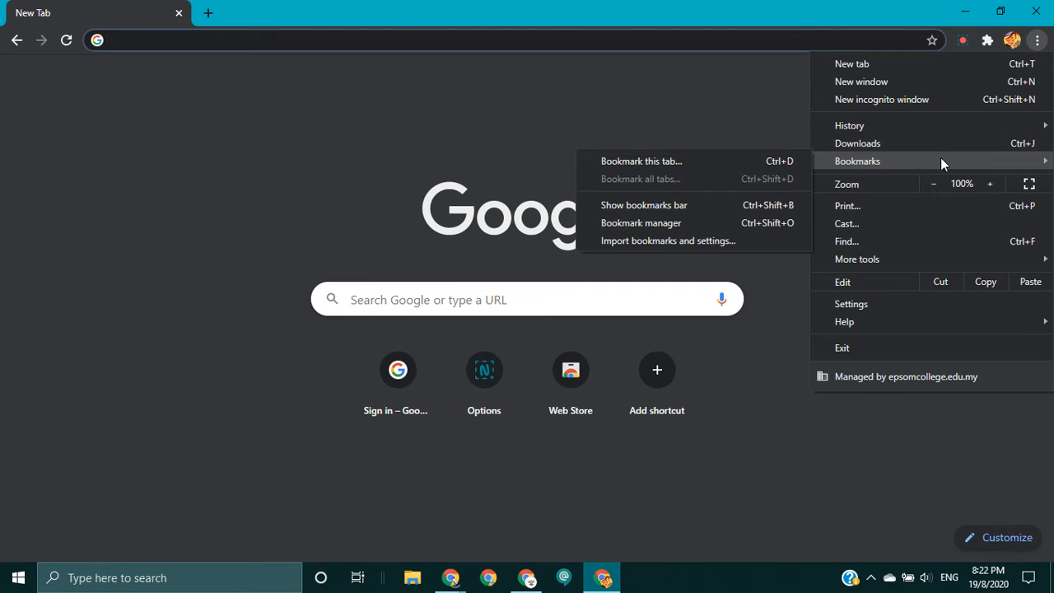
click(701, 209)
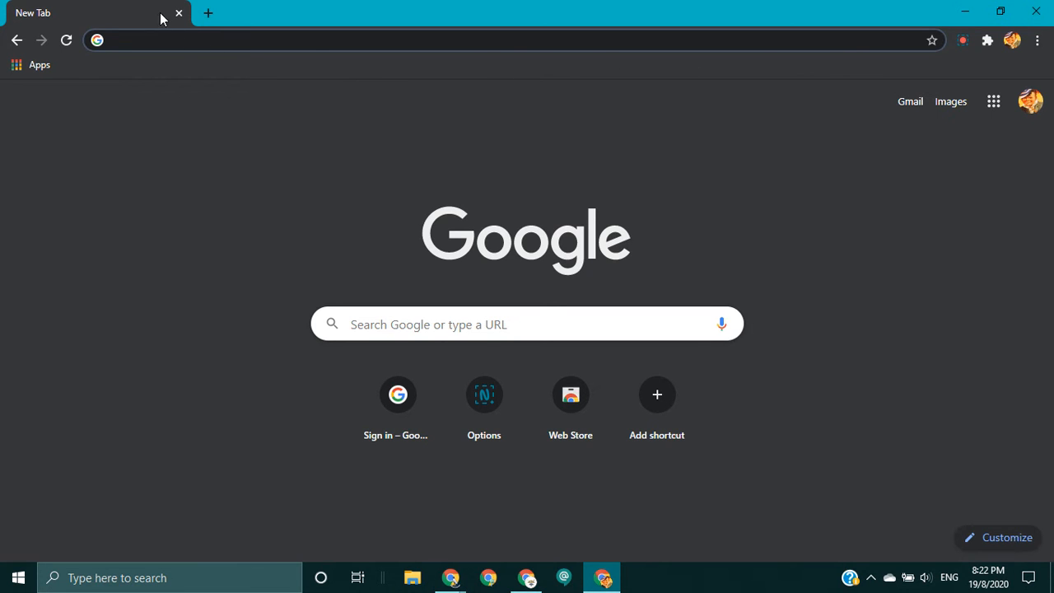
- Open drive.google.com in a new tab
click(208, 13)
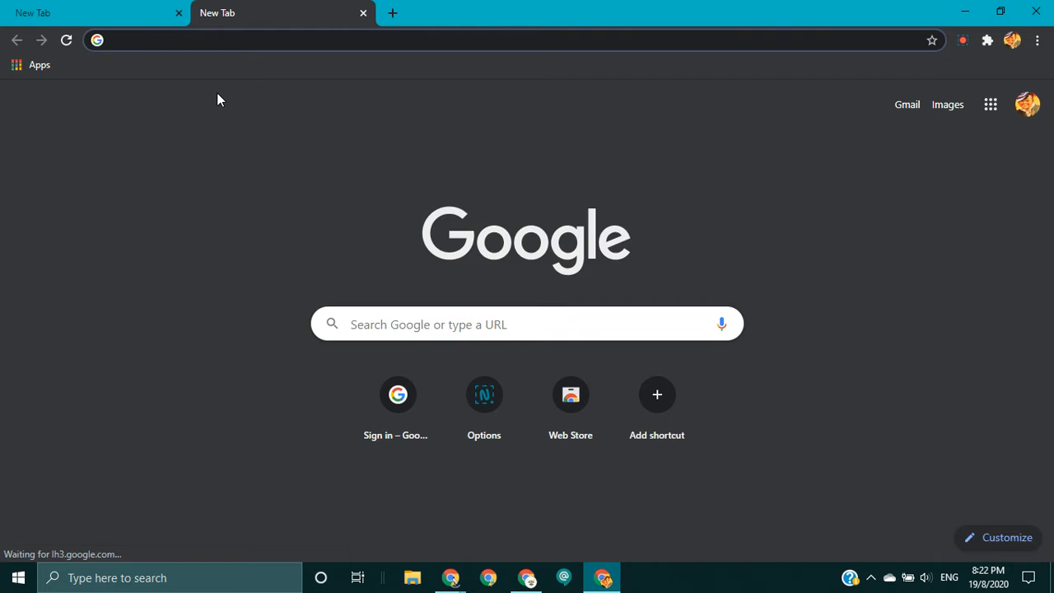
text(drive.google.com)
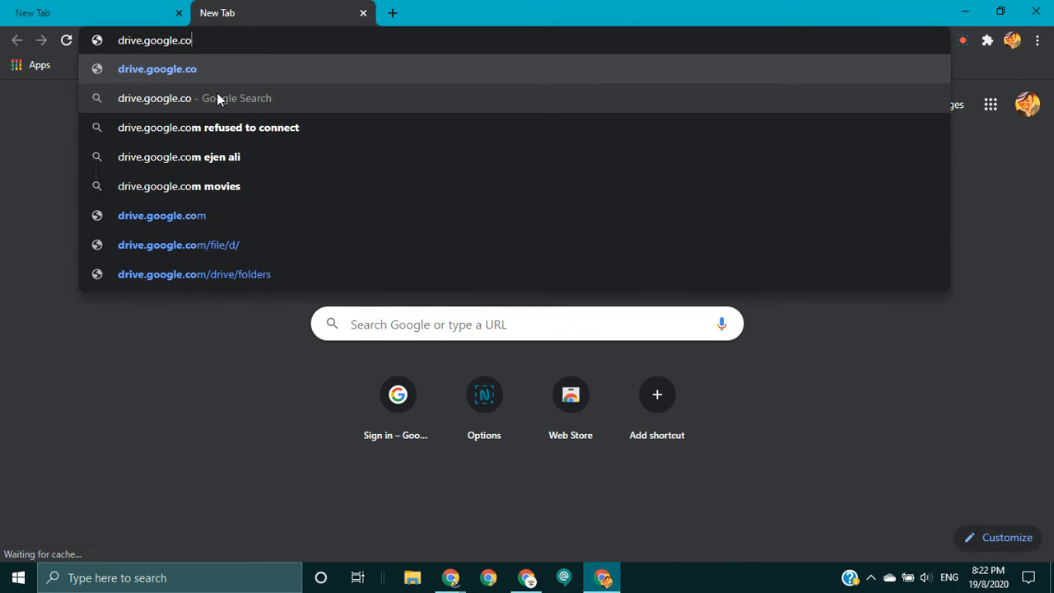
key(Return)
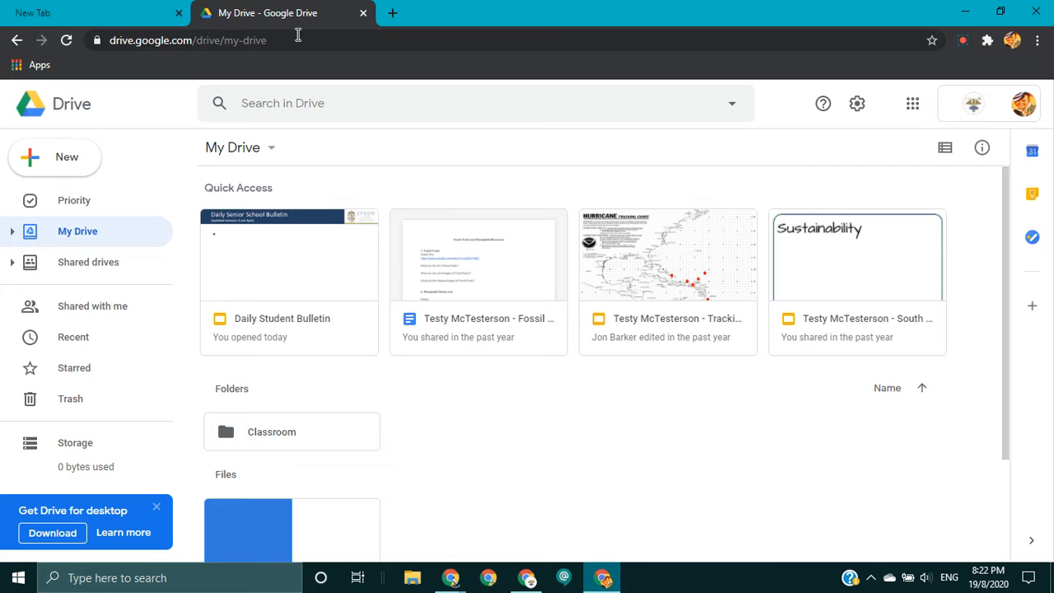
- Bookmark the My Drive page on the bookmarks bar with its name left blank so only the icon is used
click(933, 41)
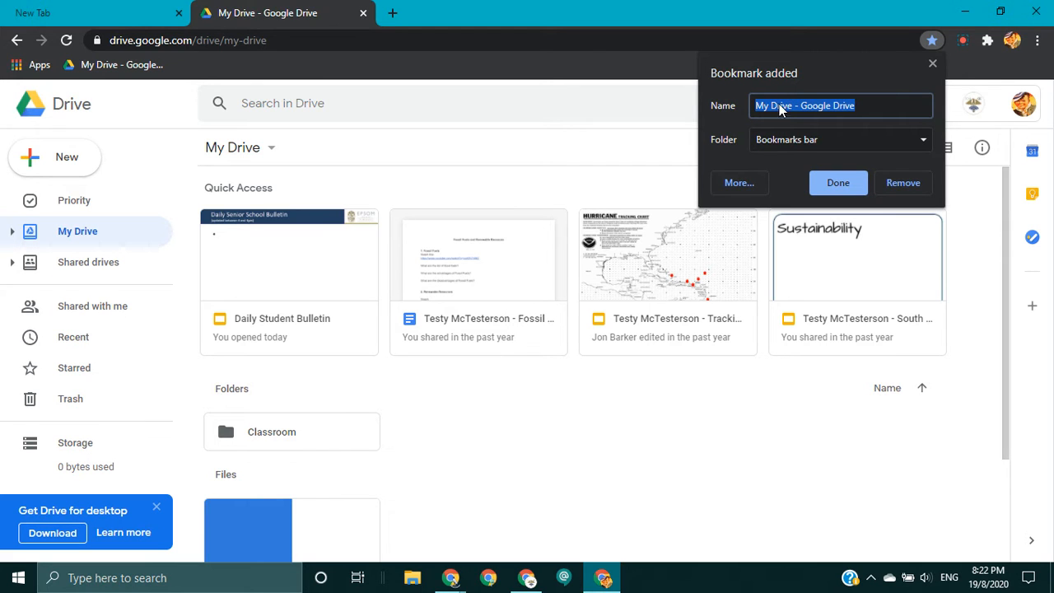
key(BackSpace)
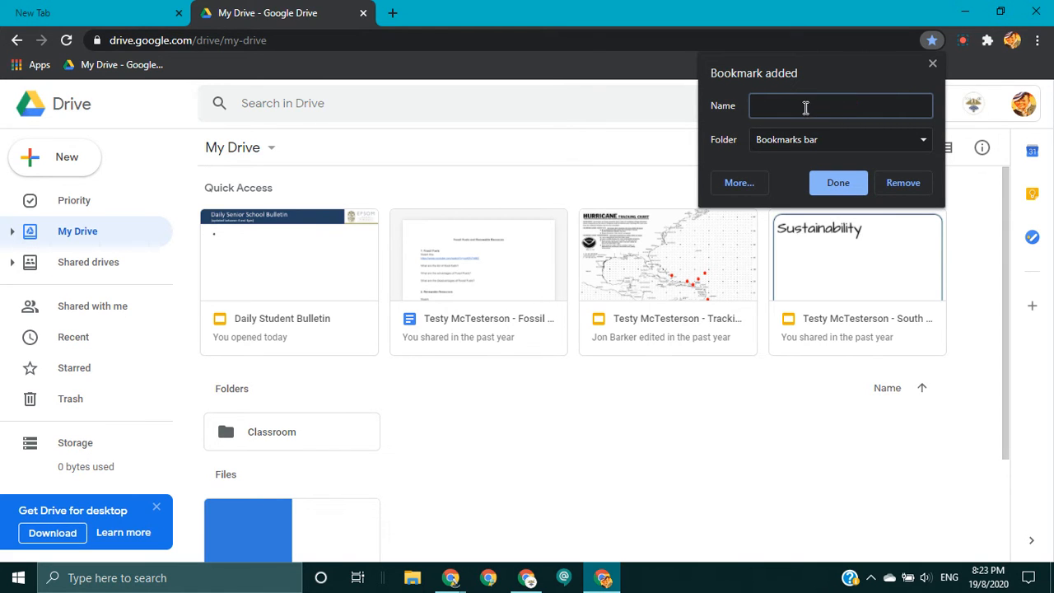
click(835, 182)
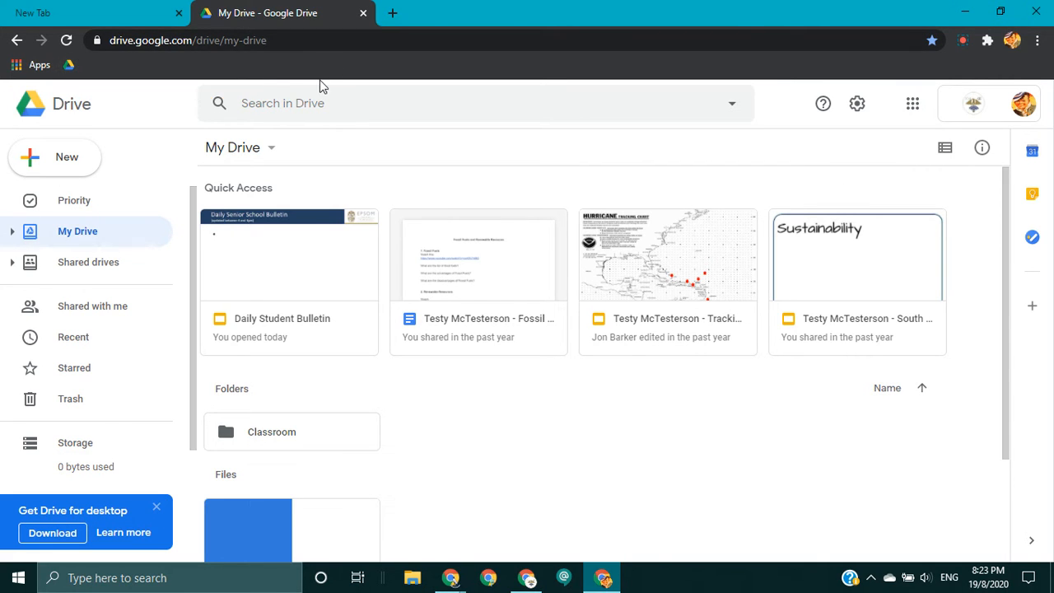
- Close the Google Drive tab and reopen My Drive from its new bookmark
click(363, 12)
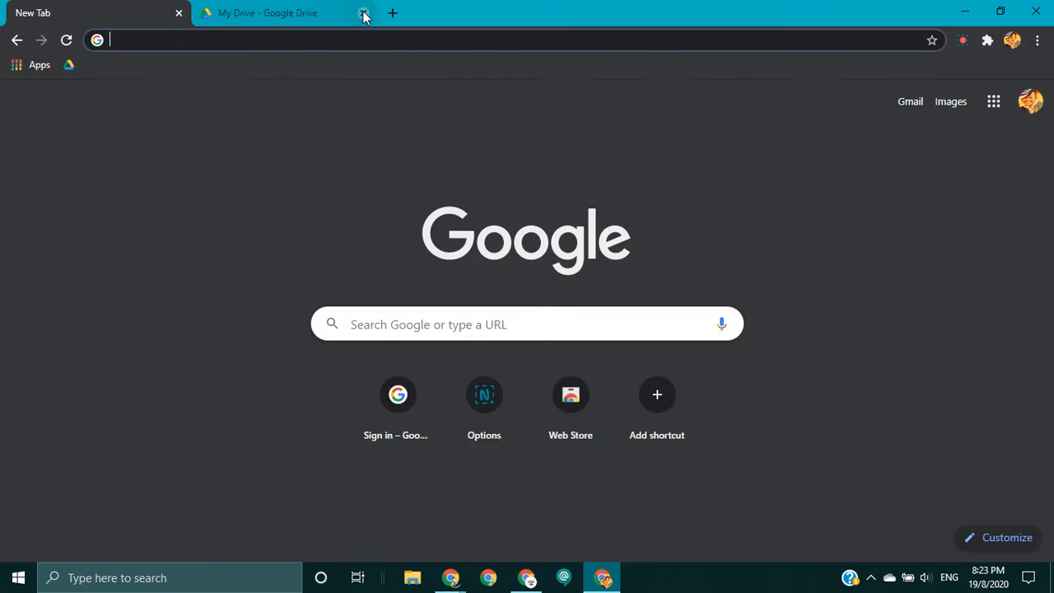
click(69, 65)
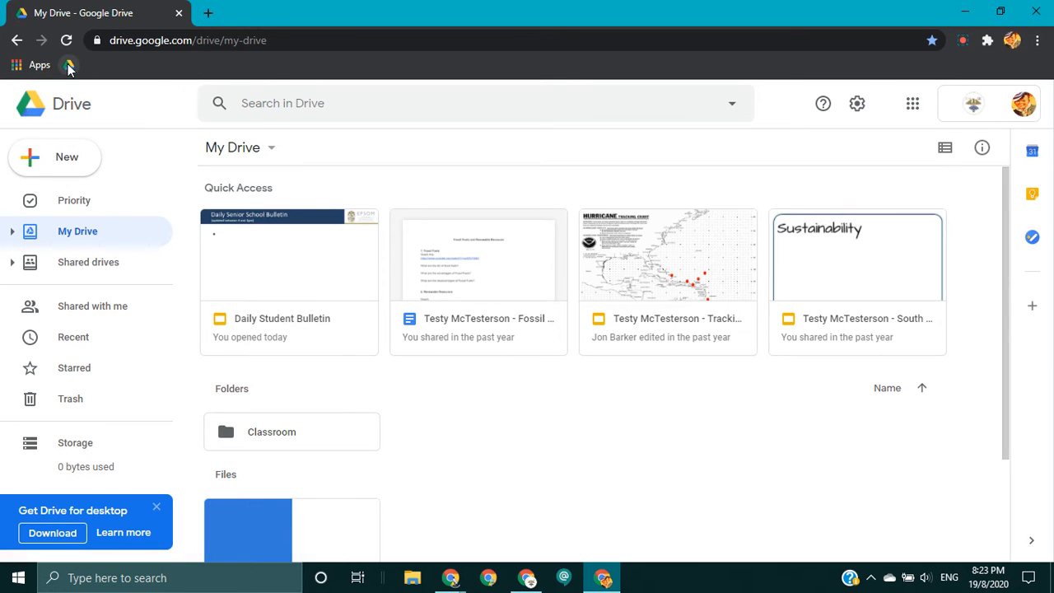
- Switch to the other Chrome window to view its filled bookmarks bar, and return to the My Drive window
click(453, 578)
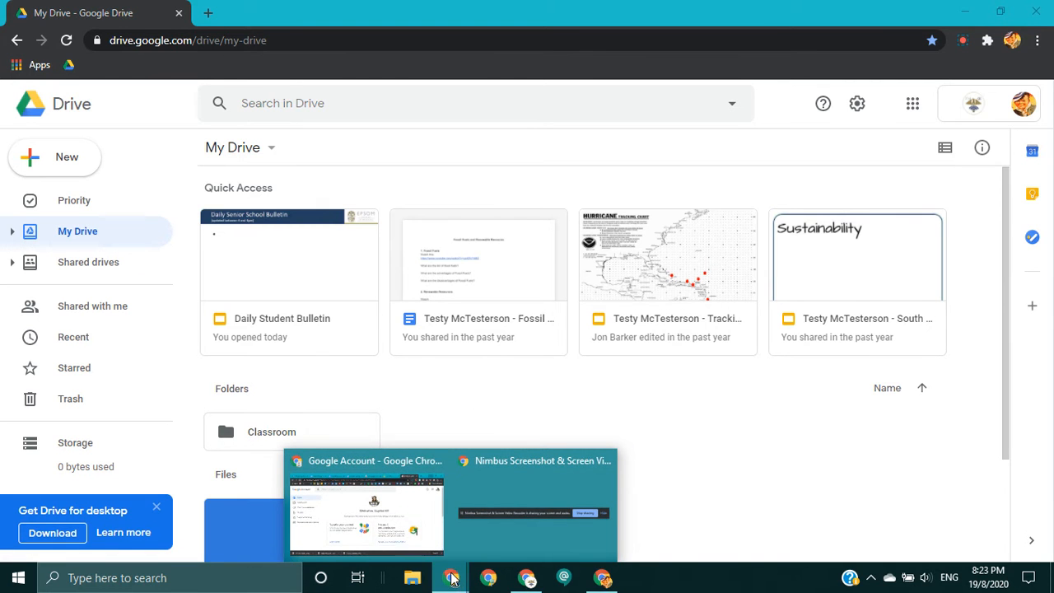
click(381, 528)
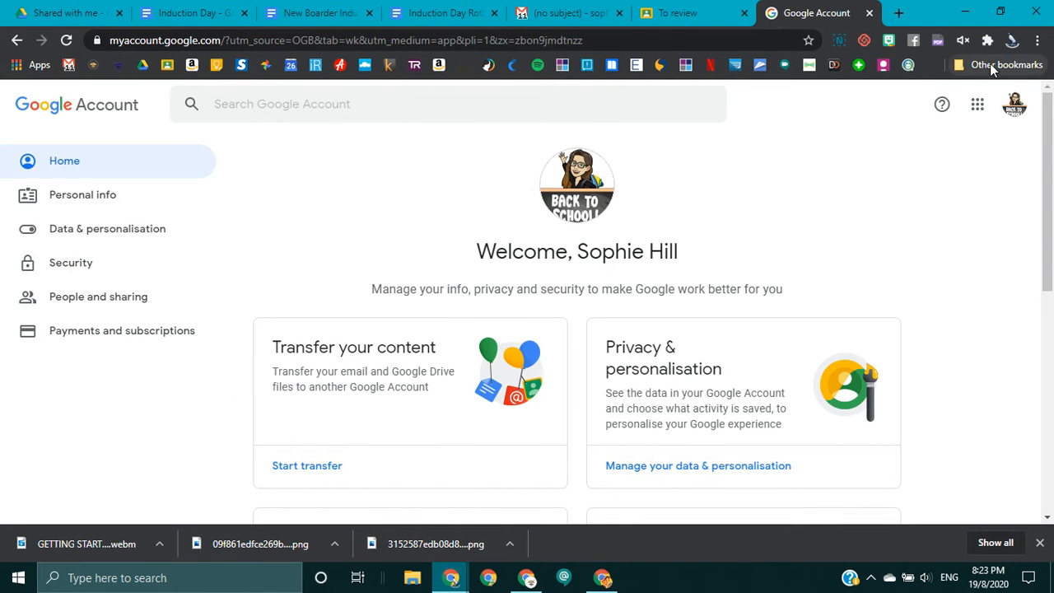
click(602, 579)
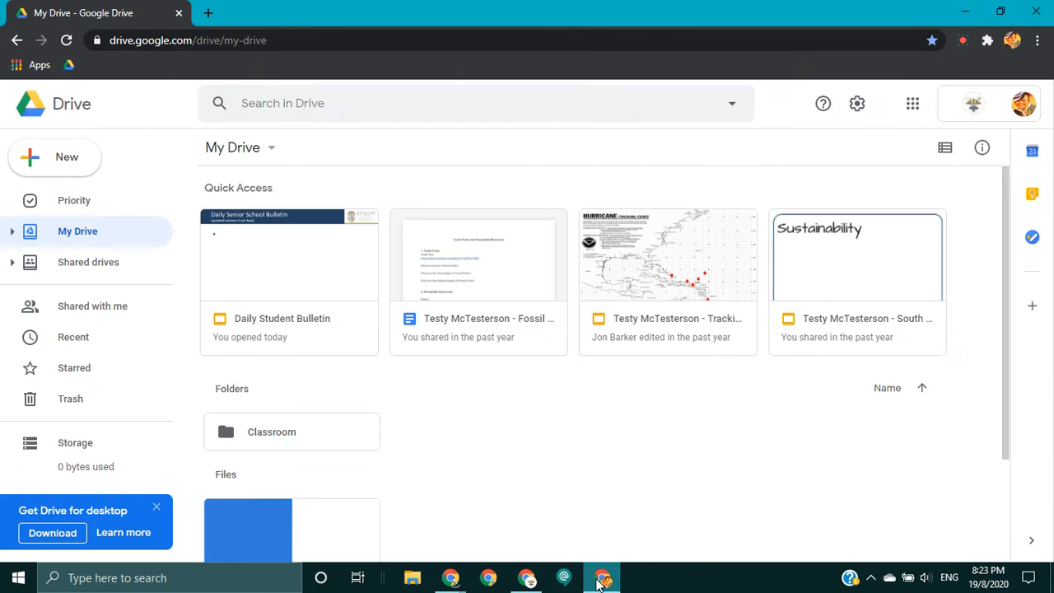
- Search for "chrome webstore" in a new tab and open the Chrome Web Store result
click(207, 14)
text(chrome )
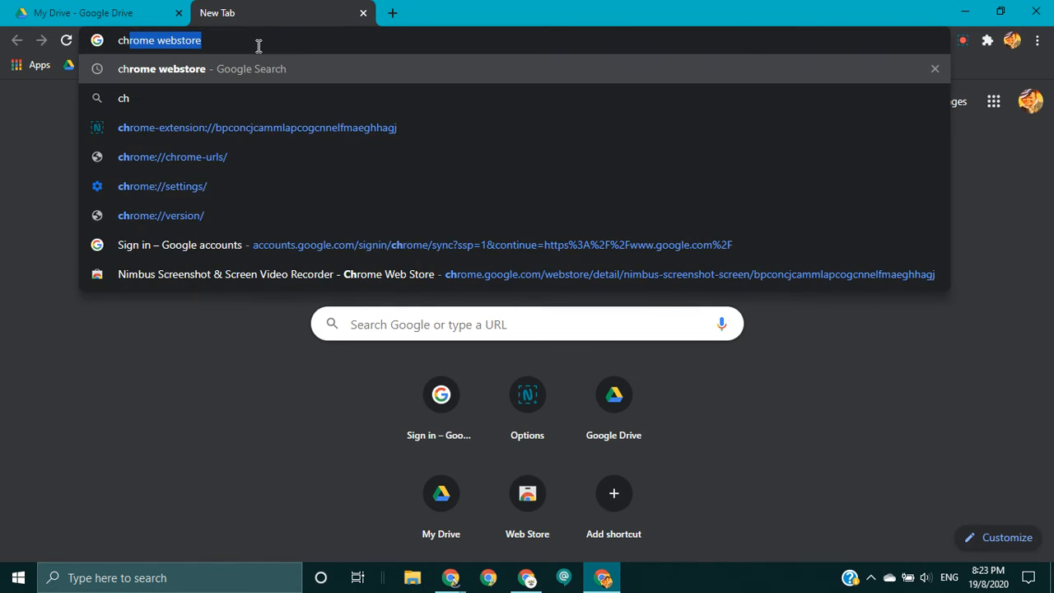
text(w)
key(Return)
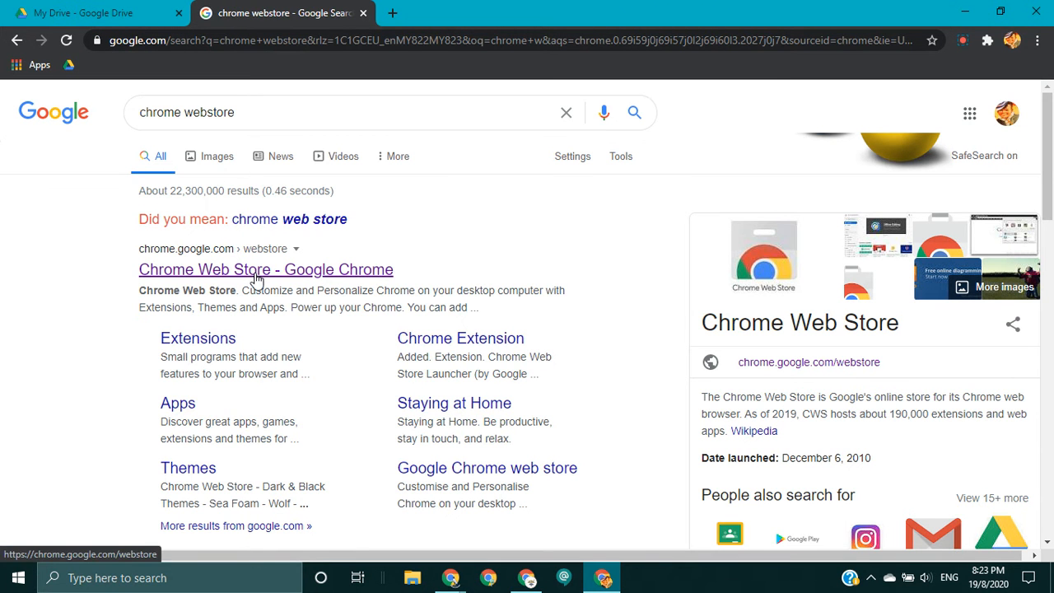
click(255, 269)
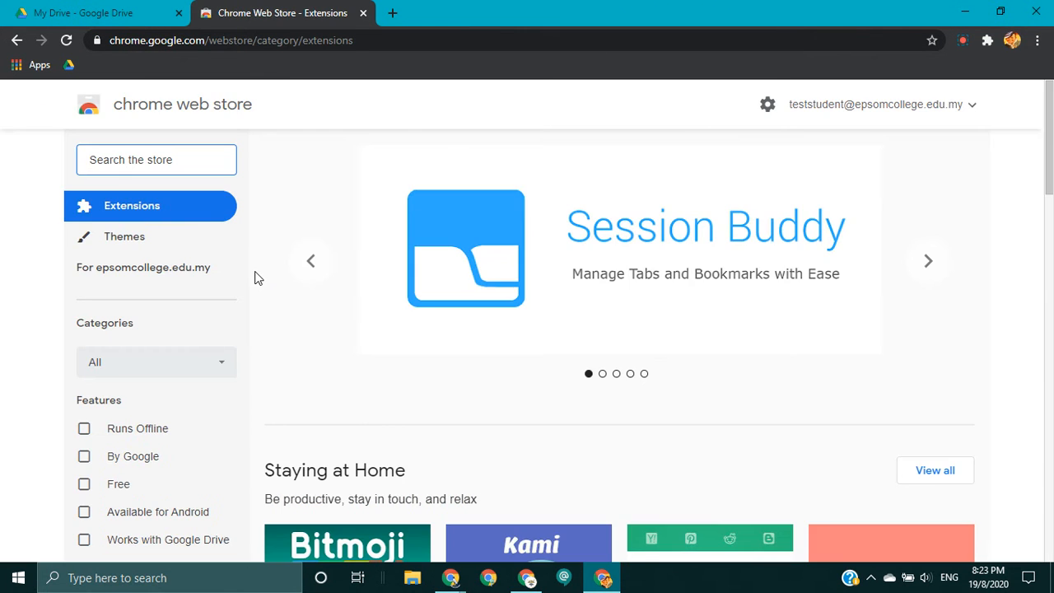
- Browse the store's extensions and open the Grammarly for Chrome page from the Staying at Home section
scroll(781, 354, down, 4)
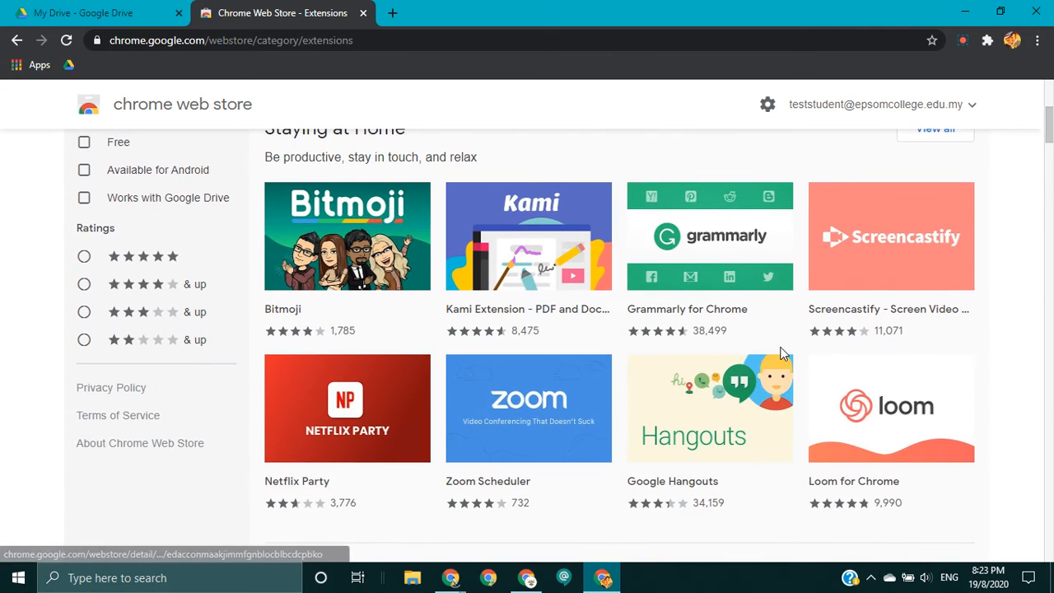
scroll(783, 354, down, 3)
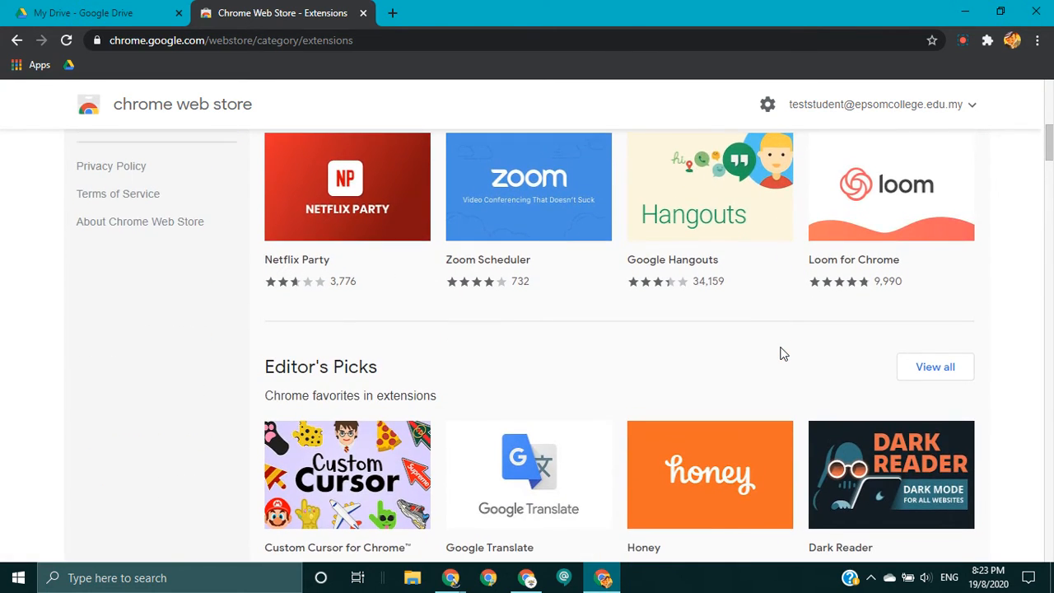
scroll(783, 354, down, 3)
scroll(780, 347, up, 5)
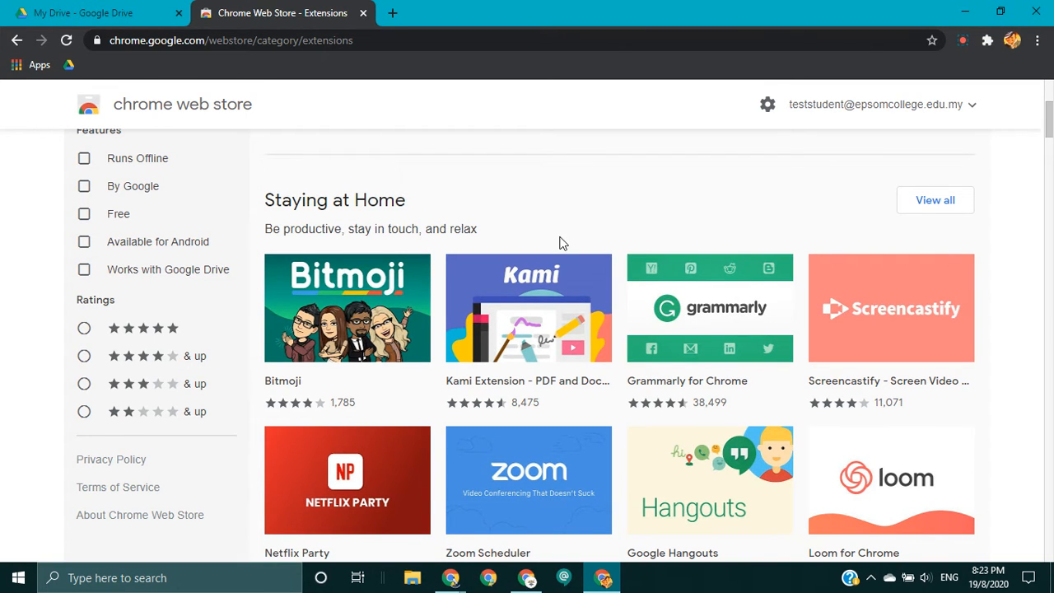
click(728, 308)
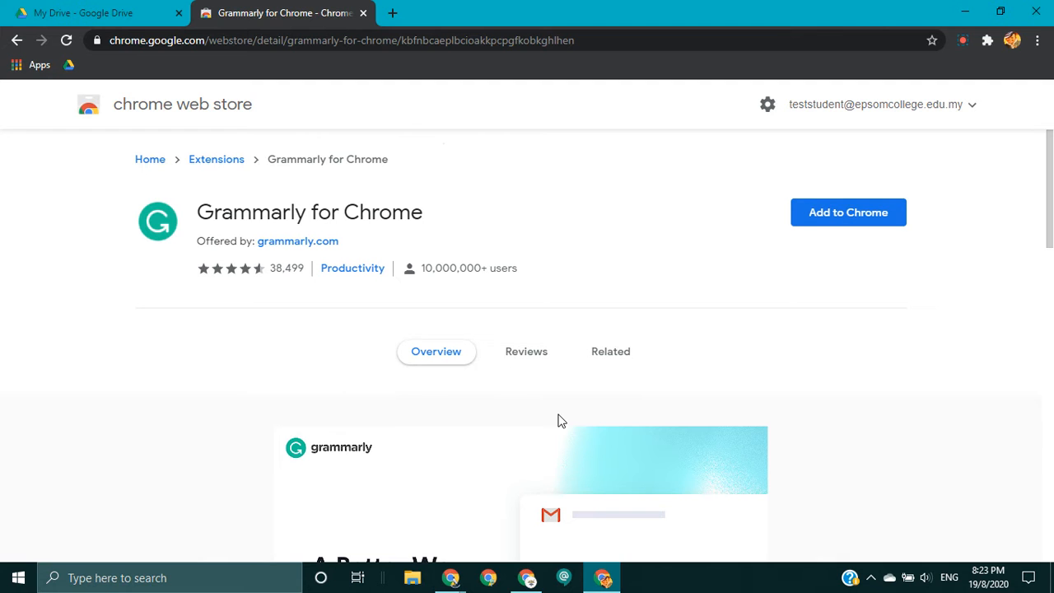
- Read through the user reviews of Grammarly for Chrome
scroll(795, 425, down, 2)
click(521, 189)
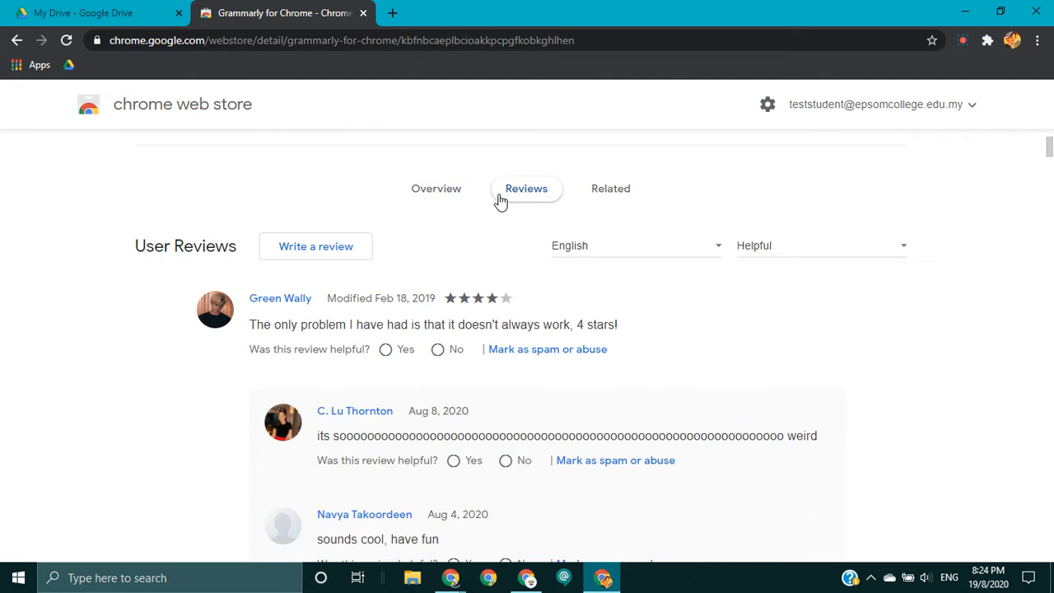
scroll(577, 380, down, 4)
scroll(576, 381, up, 3)
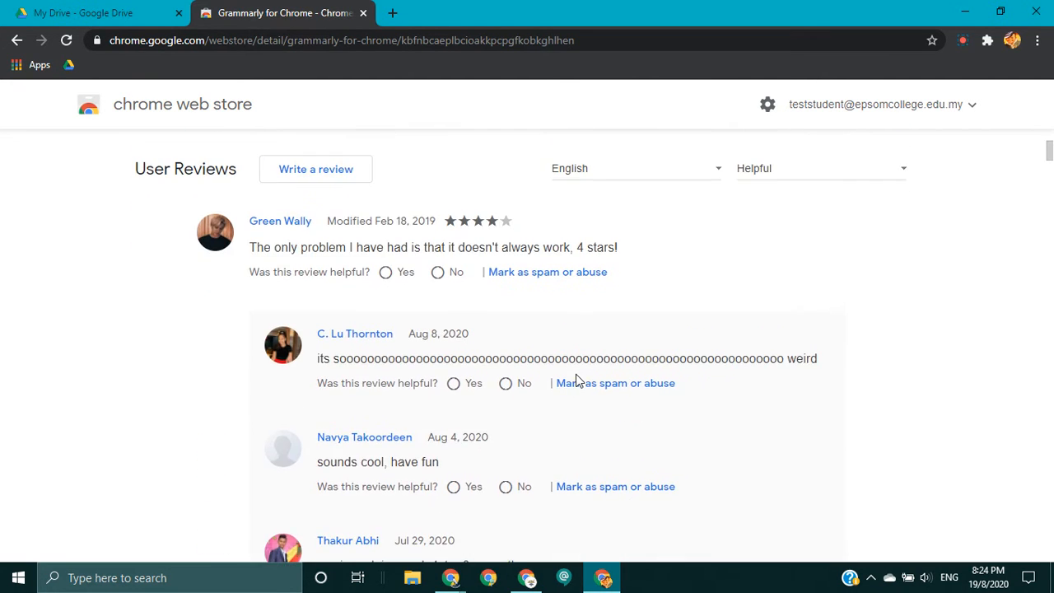
scroll(741, 437, down, 4)
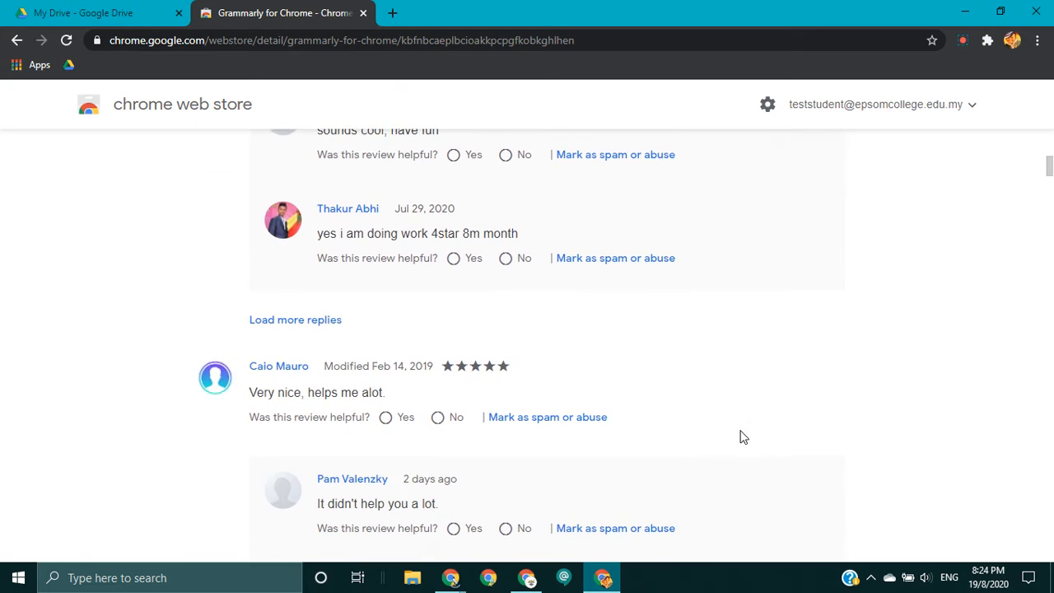
scroll(742, 437, up, 10)
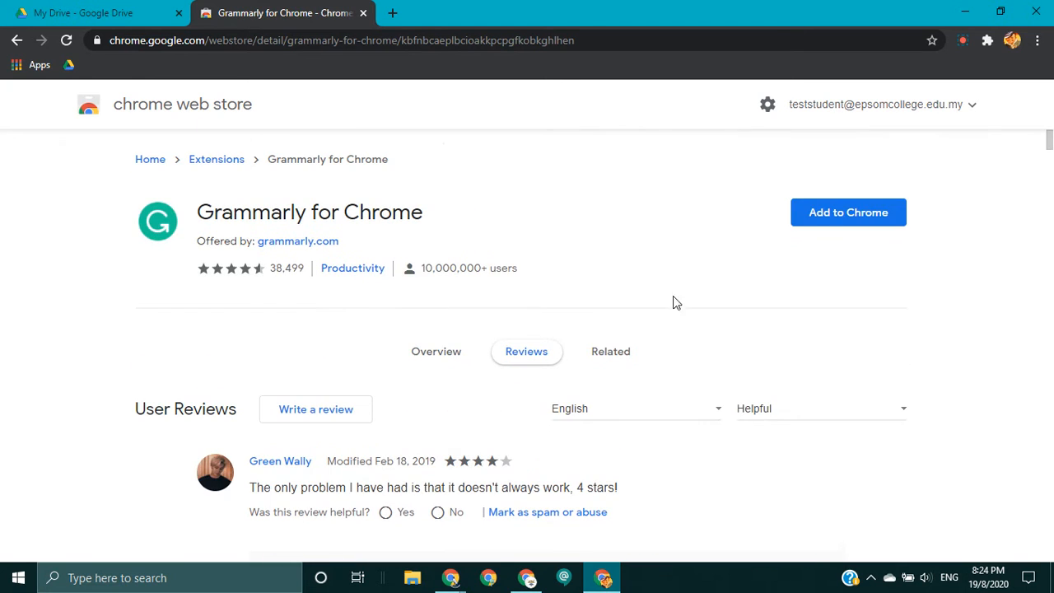
- Install the Grammarly for Chrome extension and pin it beside the address bar
click(863, 230)
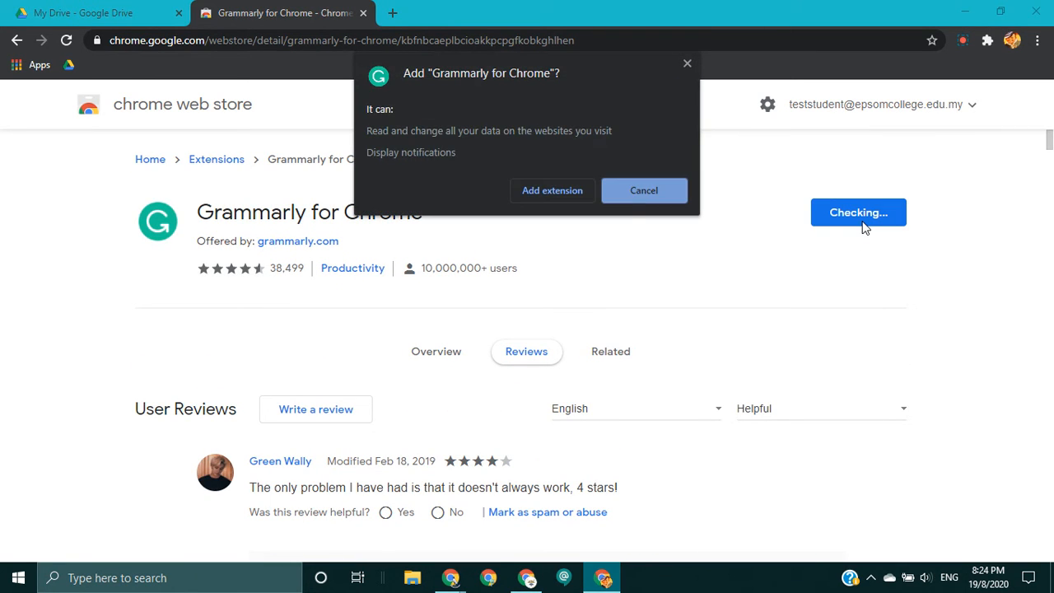
click(547, 190)
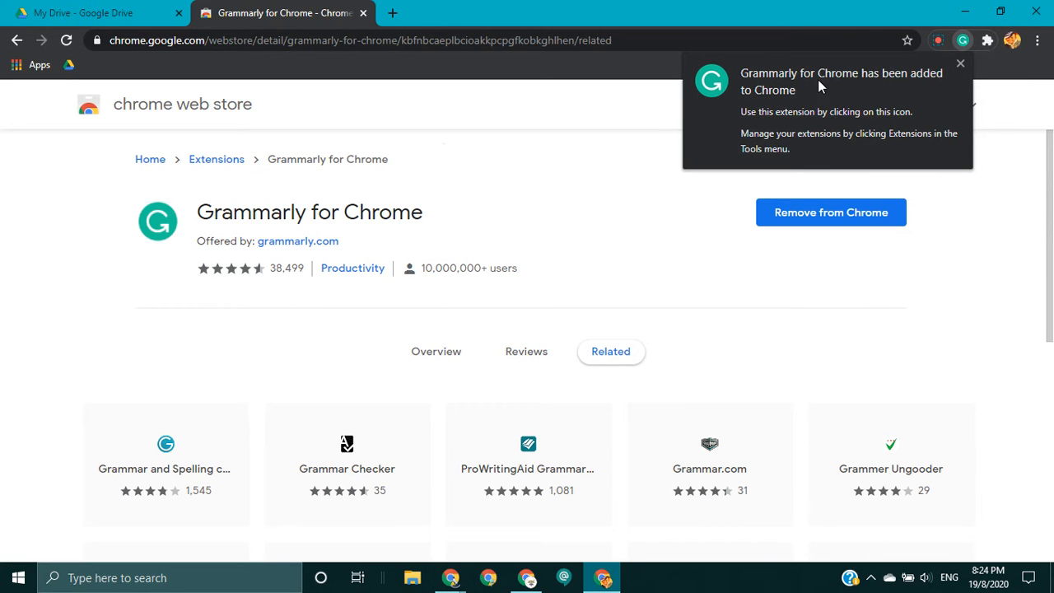
click(960, 65)
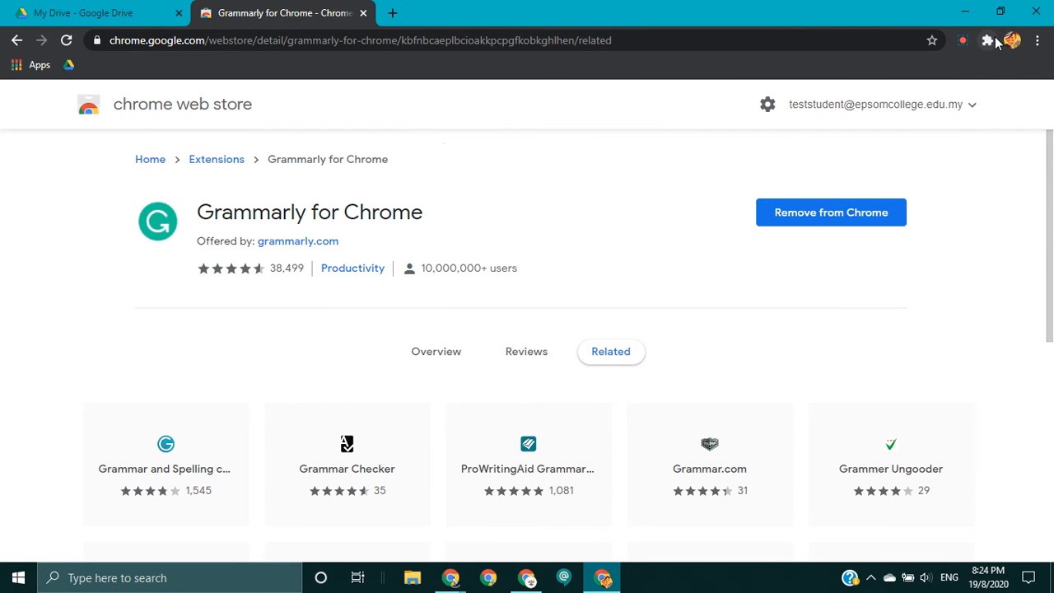
click(989, 42)
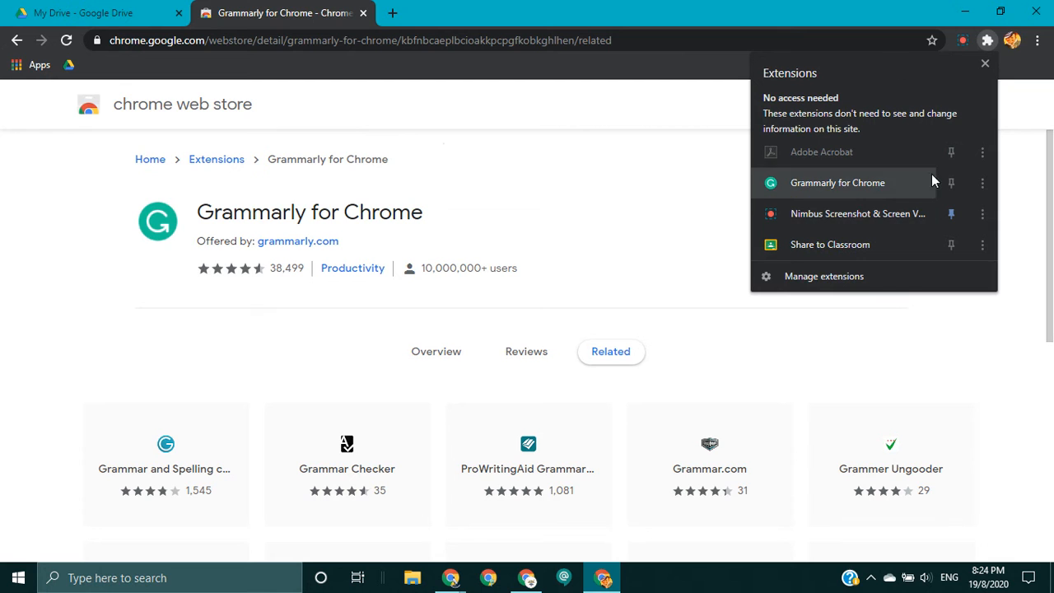
click(955, 183)
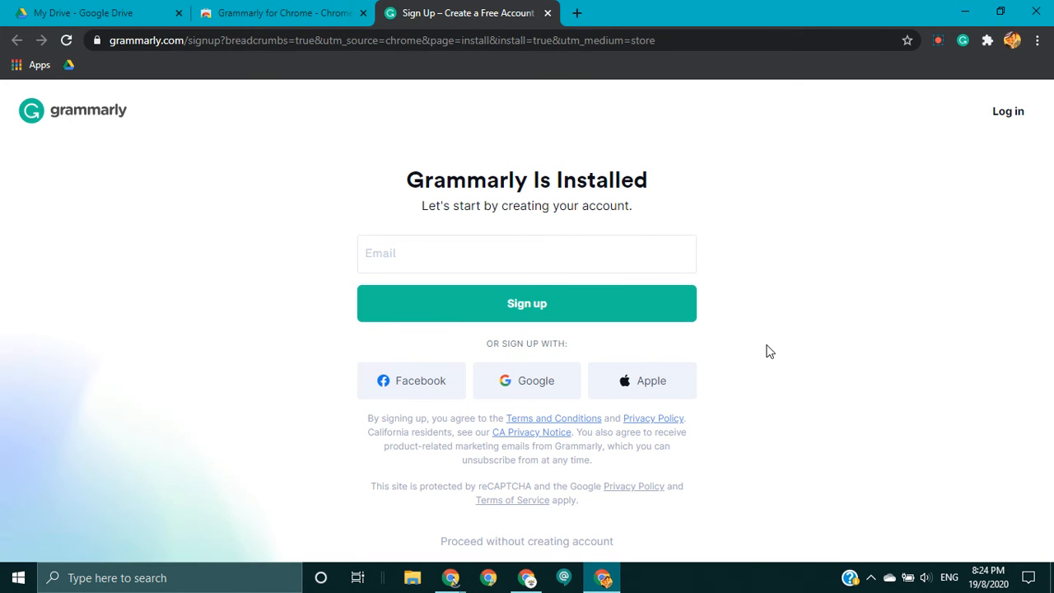
- Return to the Chrome Web Store's extension listing and browse the Editor's Picks and Work from Home sections
click(280, 12)
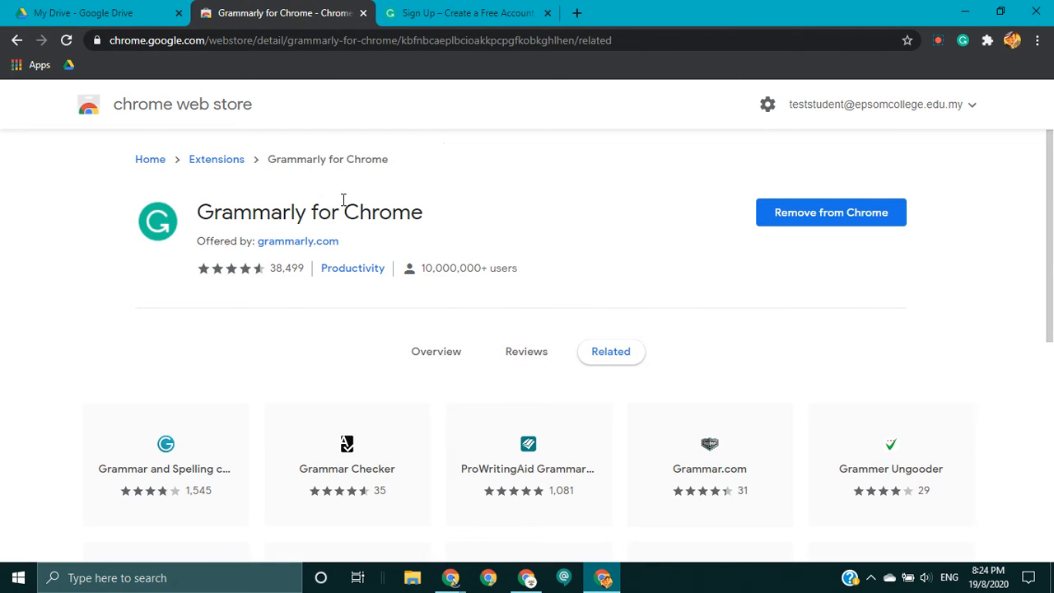
click(150, 162)
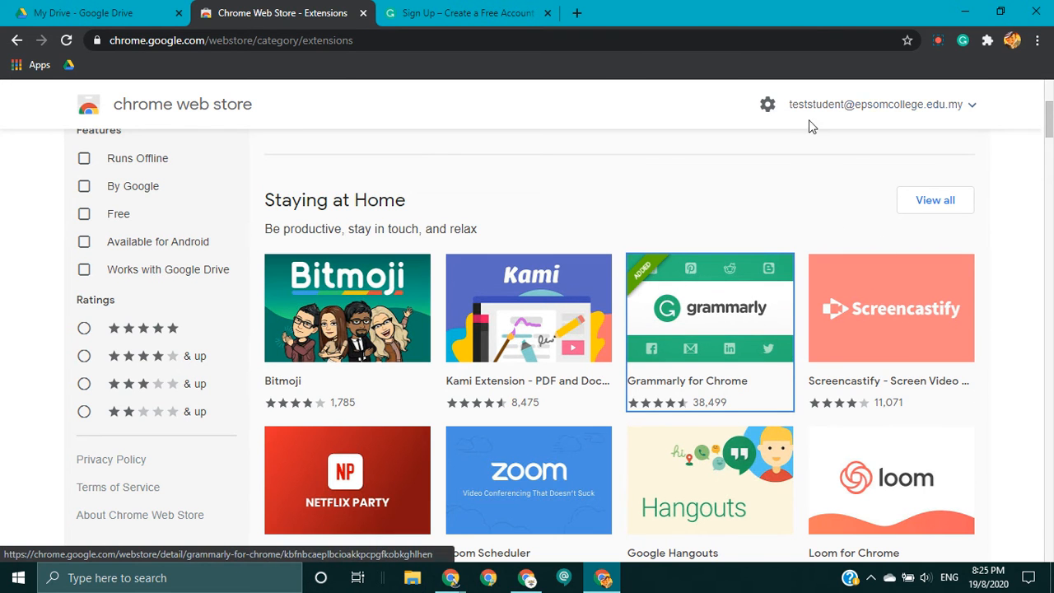
scroll(933, 328, down, 3)
scroll(933, 328, down, 2)
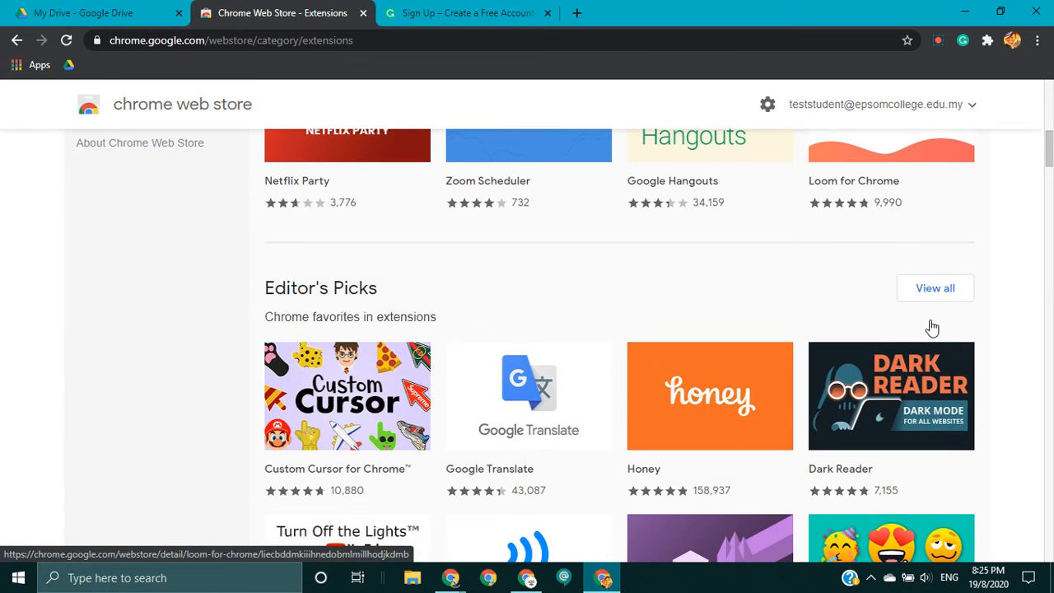
scroll(932, 328, down, 3)
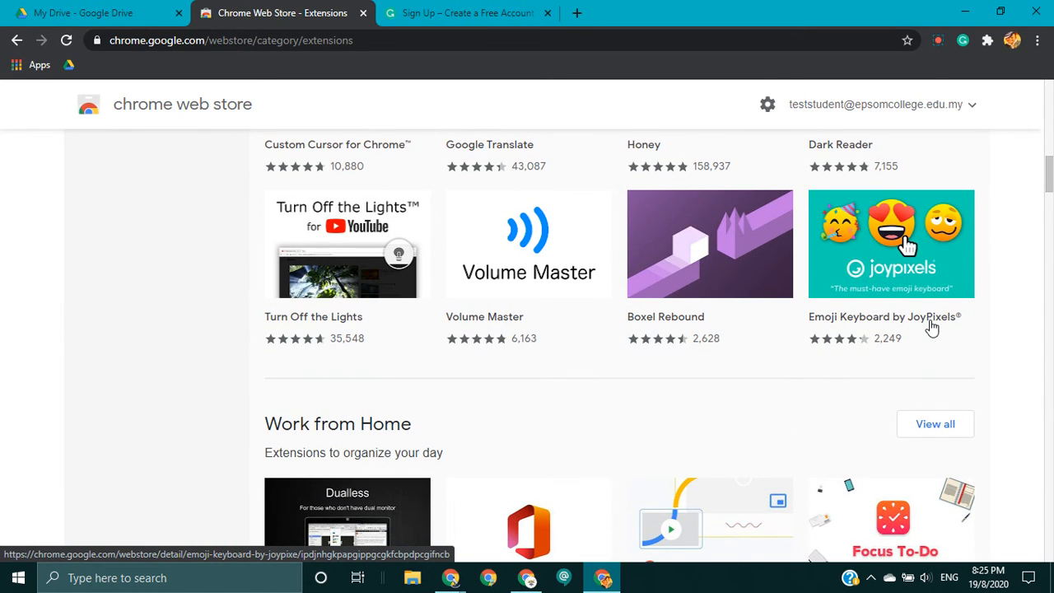
scroll(933, 327, down, 2)
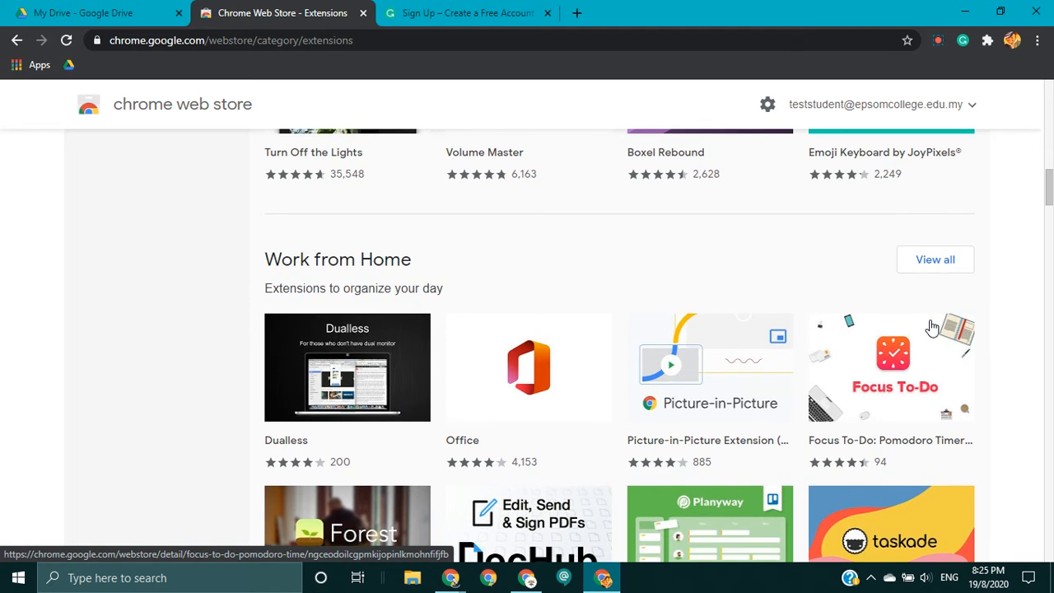
- Search the Chrome Web Store for "dualless" and look over the matching extensions
scroll(544, 325, up, 7)
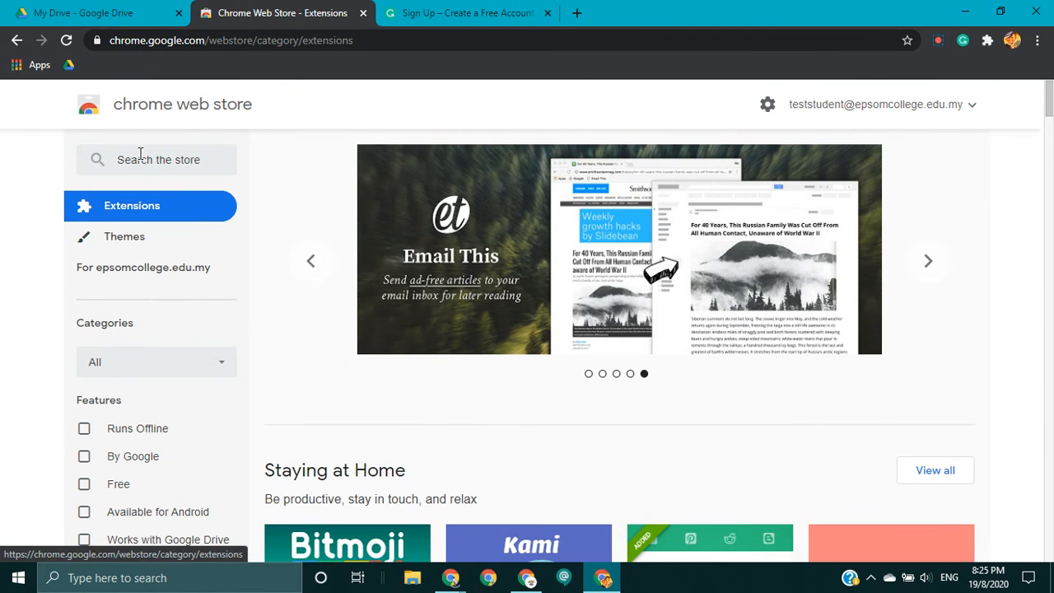
click(141, 159)
text(dualless)
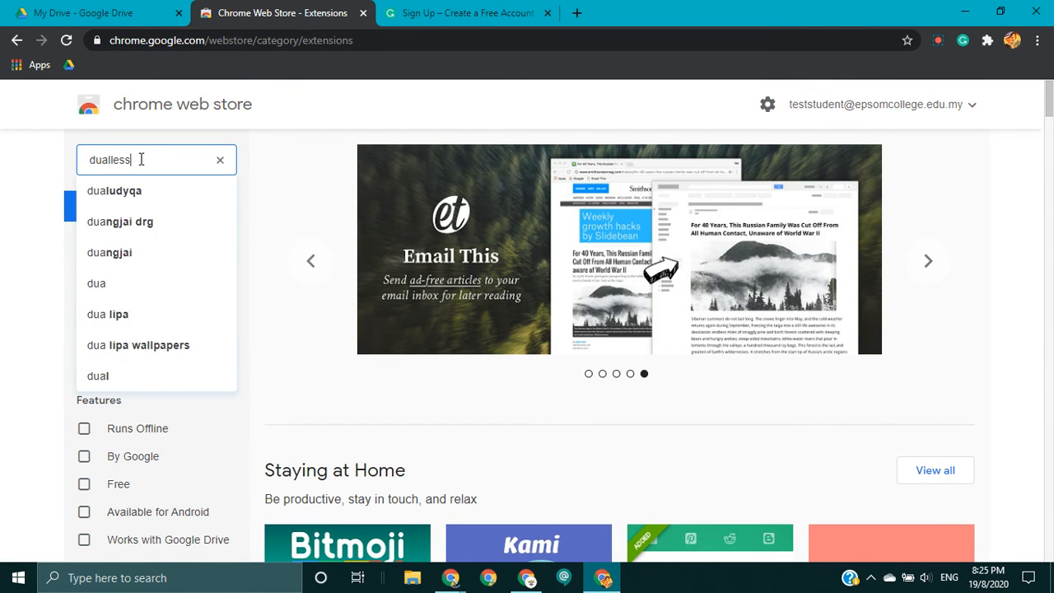
key(Return)
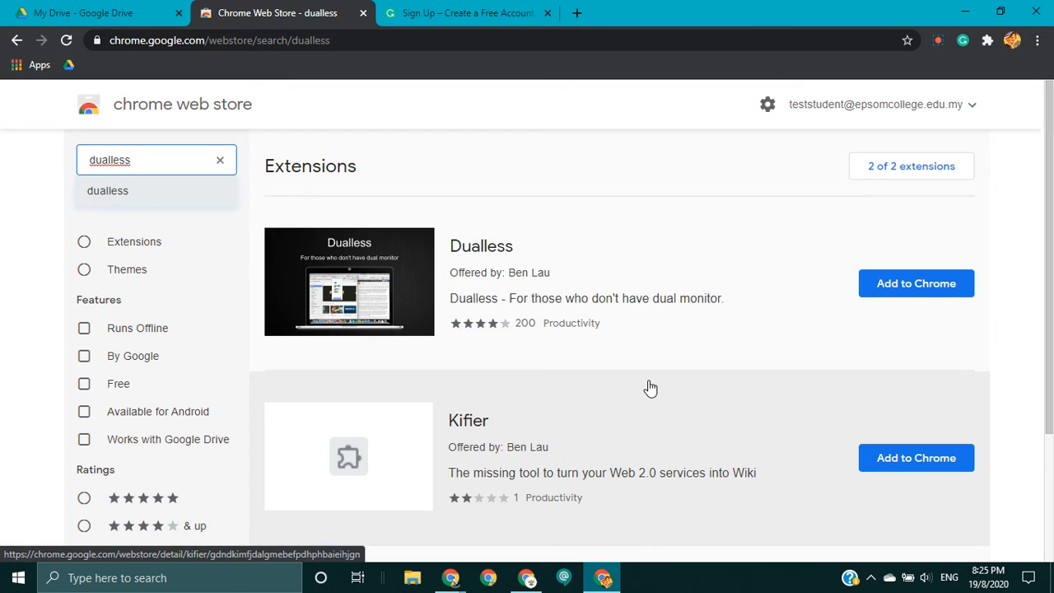
scroll(650, 388, down, 2)
scroll(650, 388, up, 2)
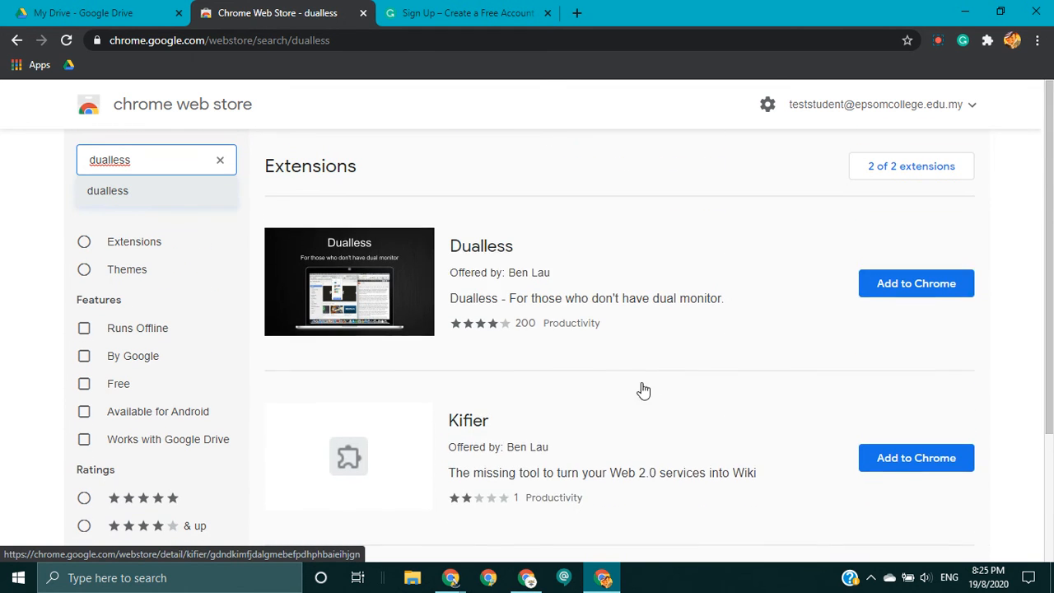
- Search the store for "read write", then open the Read&Write for Google Chrome page and read its overview
drag(164, 162, 45, 165)
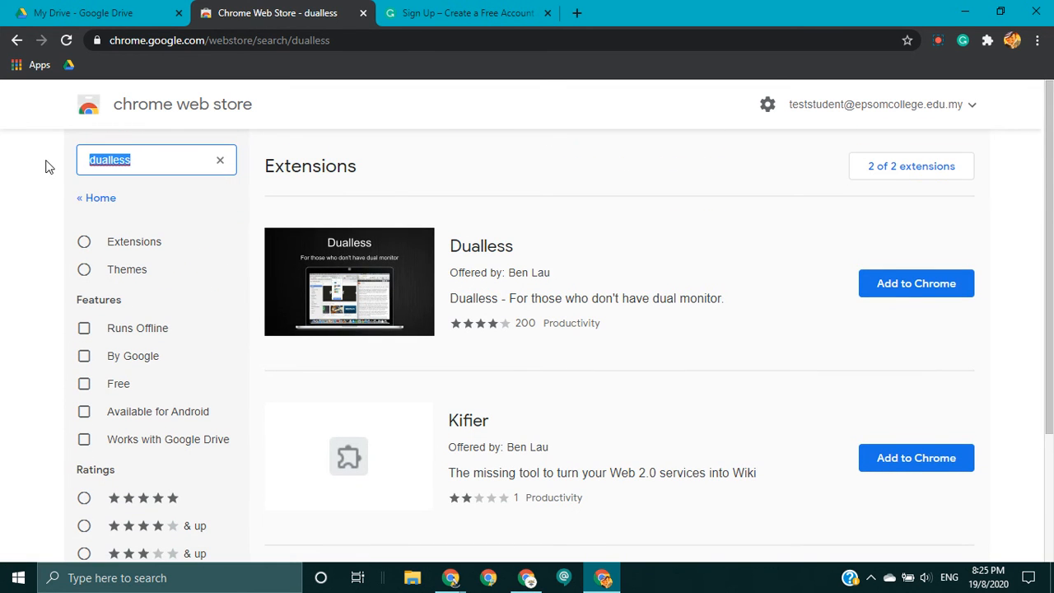
text(read write)
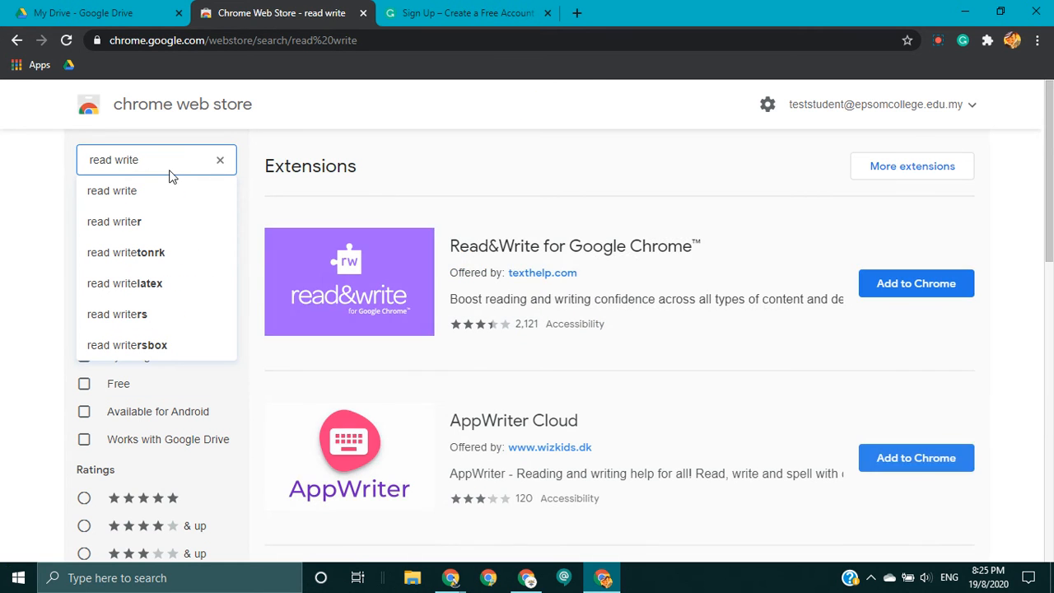
click(614, 245)
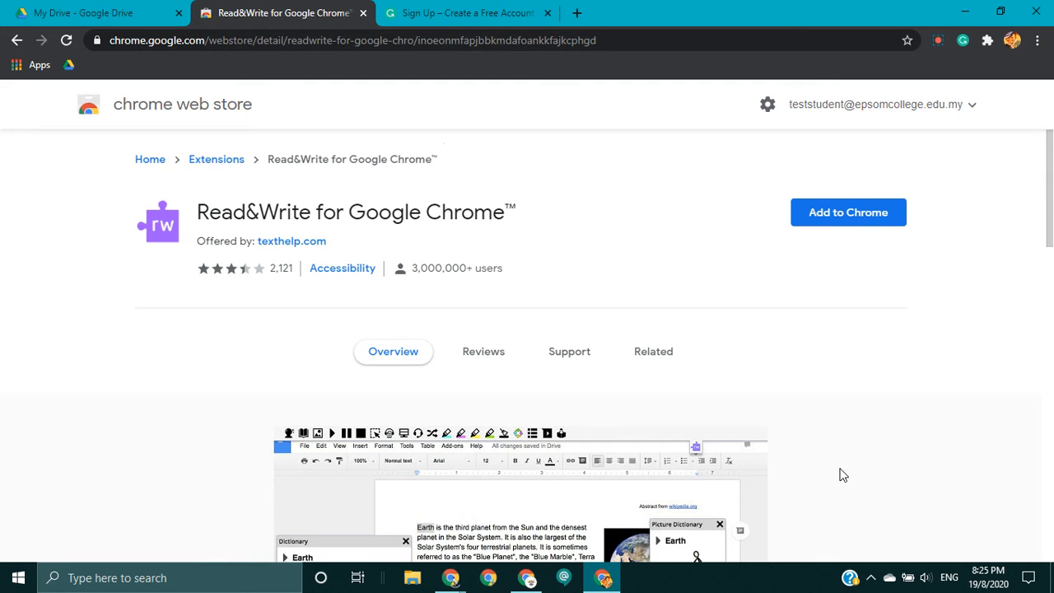
scroll(843, 475, down, 4)
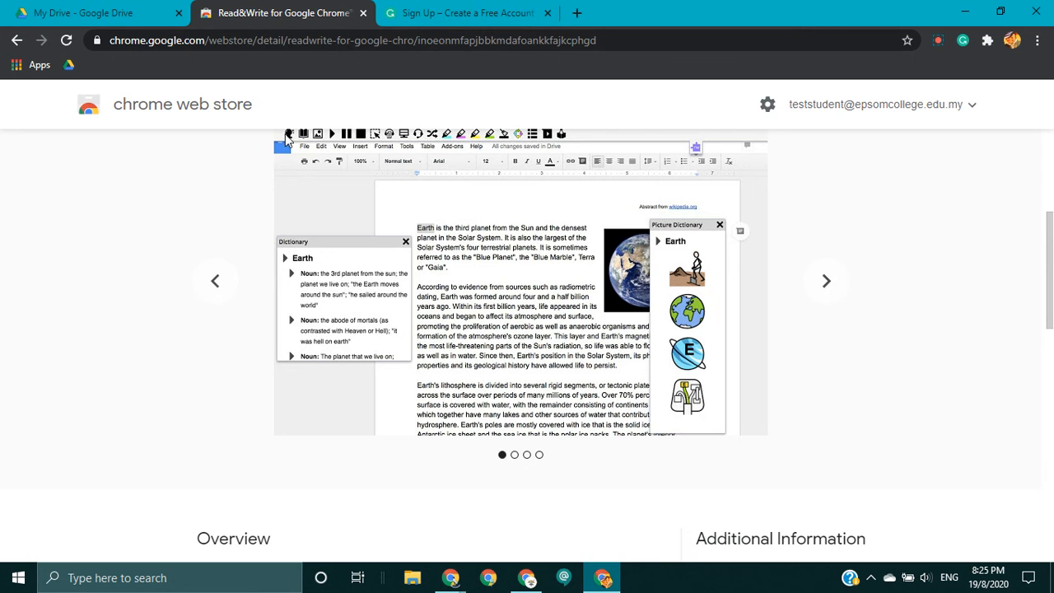
scroll(912, 373, down, 7)
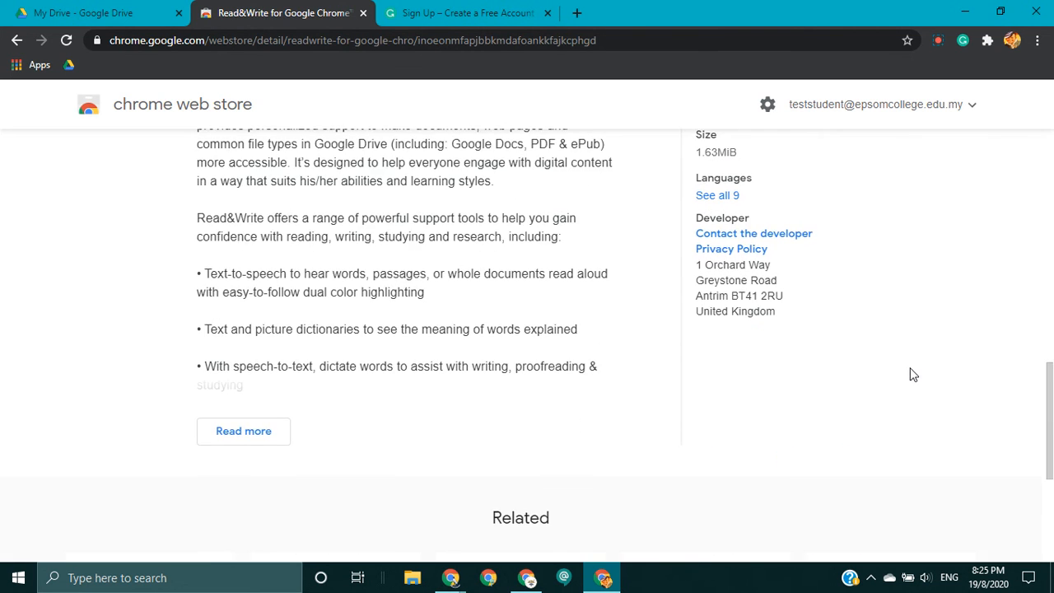
scroll(911, 373, up, 10)
- Return to the store's extensions listing and browse its sections, from Staying at Home through Online Education to Enhance your Gameplay
click(148, 159)
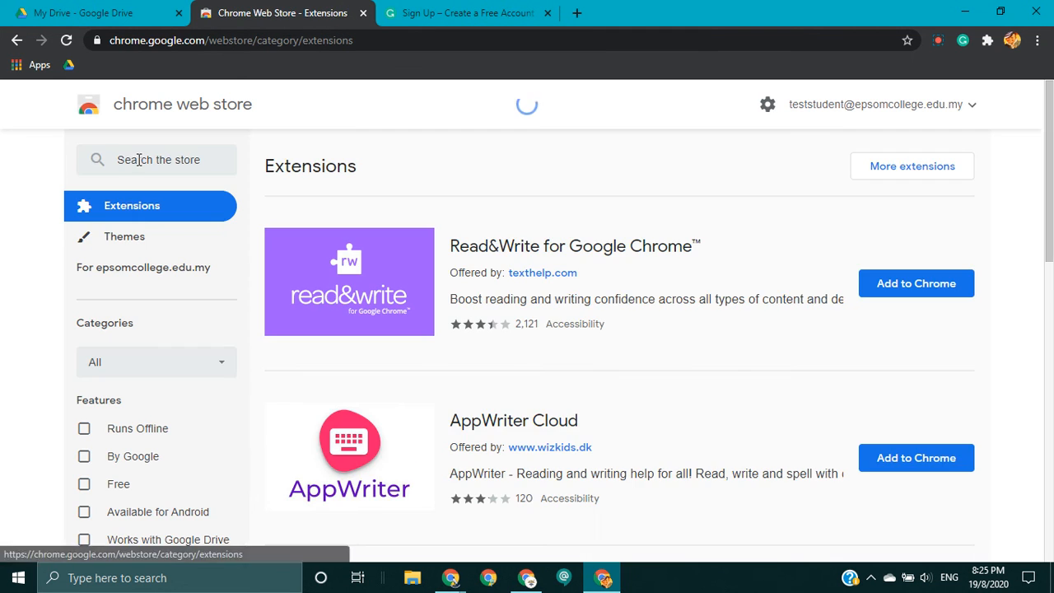
scroll(528, 481, down, 10)
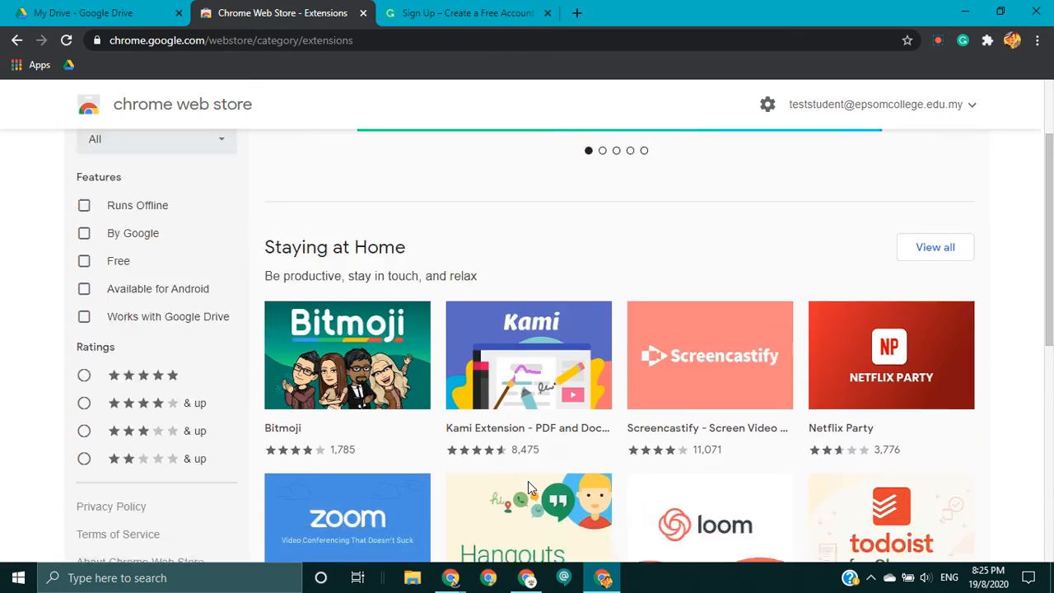
scroll(529, 489, down, 15)
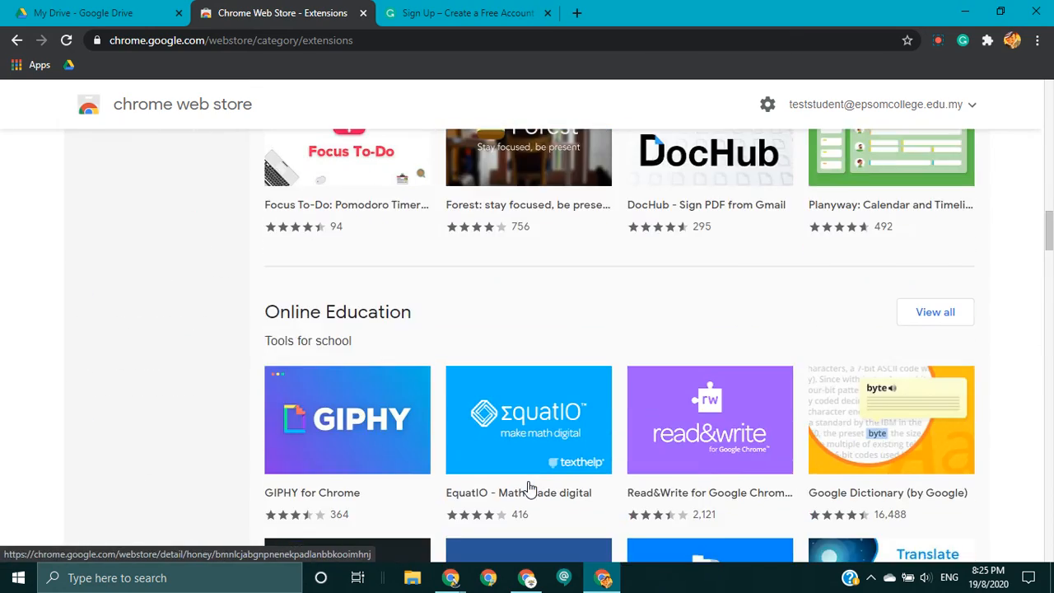
scroll(528, 481, down, 7)
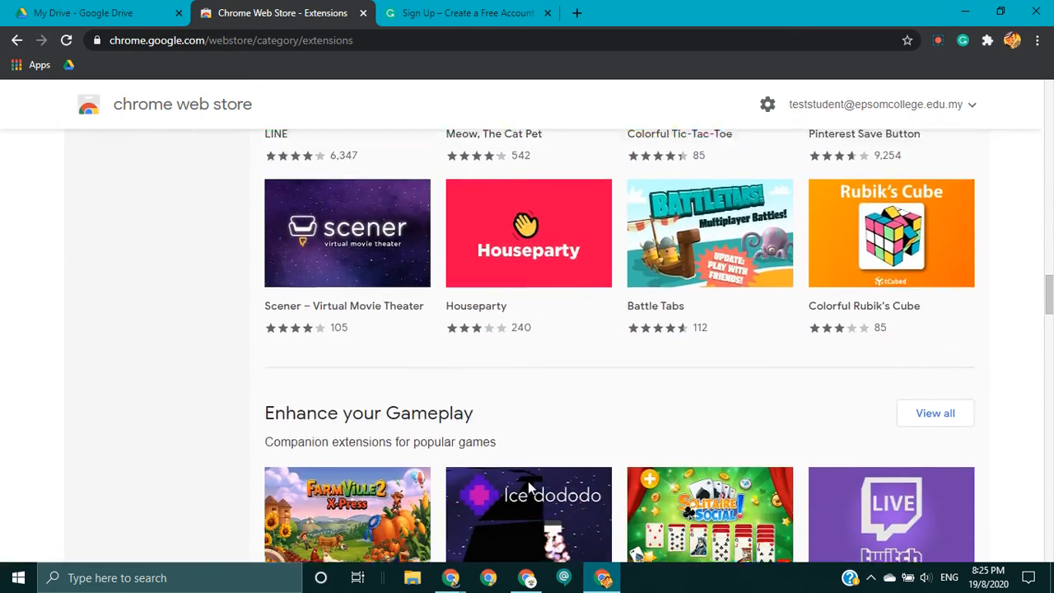
scroll(530, 489, up, 2)
scroll(528, 489, up, 20)
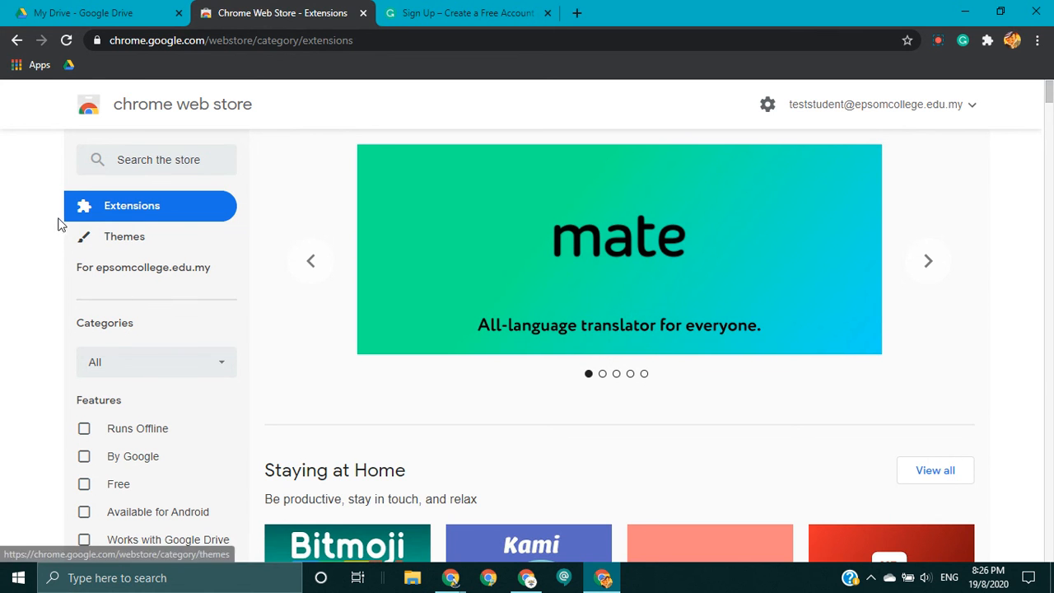
scroll(82, 395, down, 3)
scroll(117, 505, down, 5)
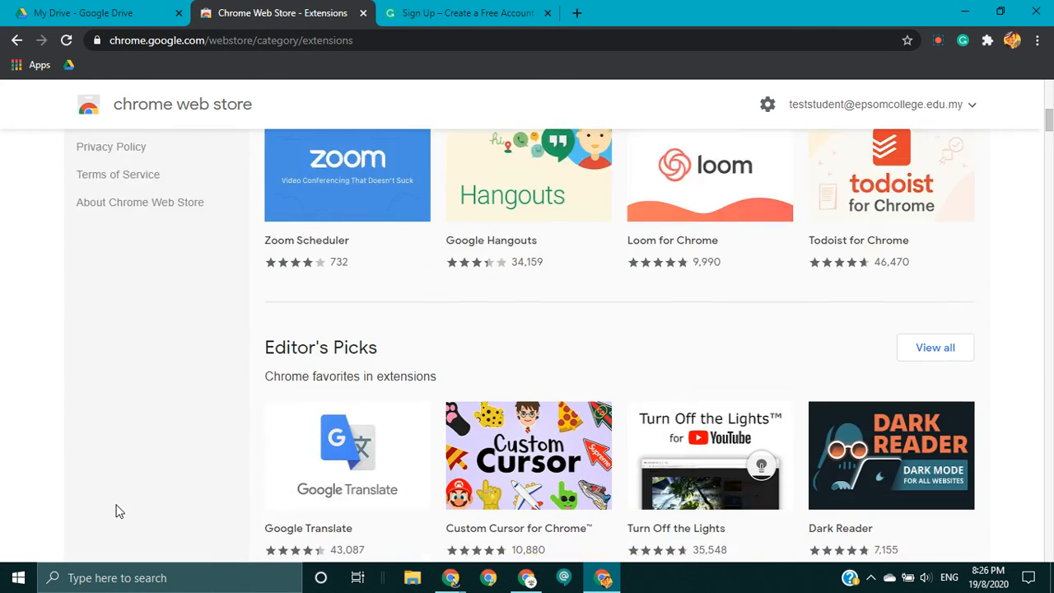
scroll(117, 509, up, 8)
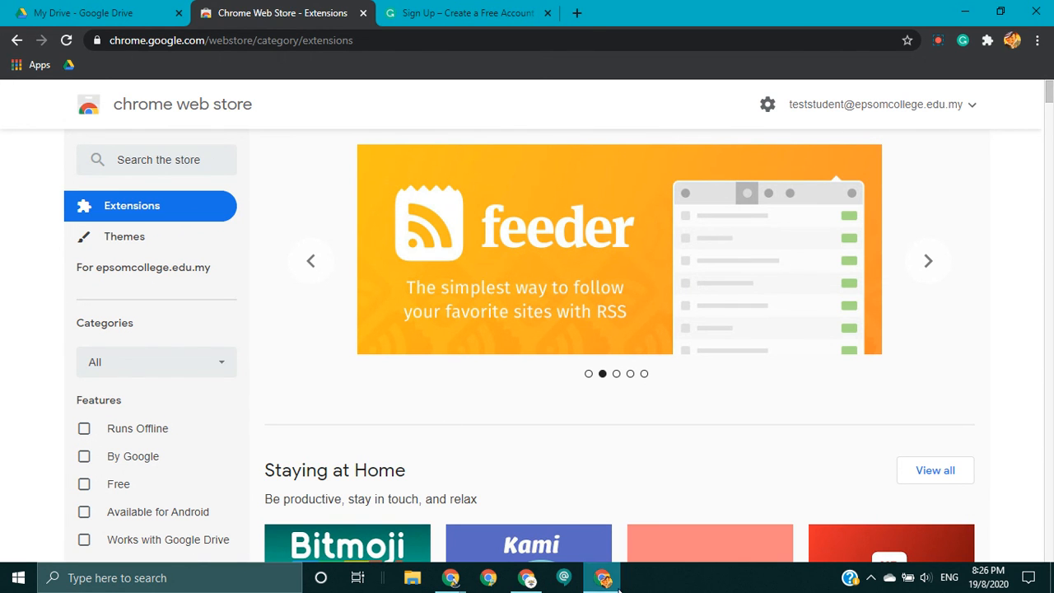
click(602, 579)
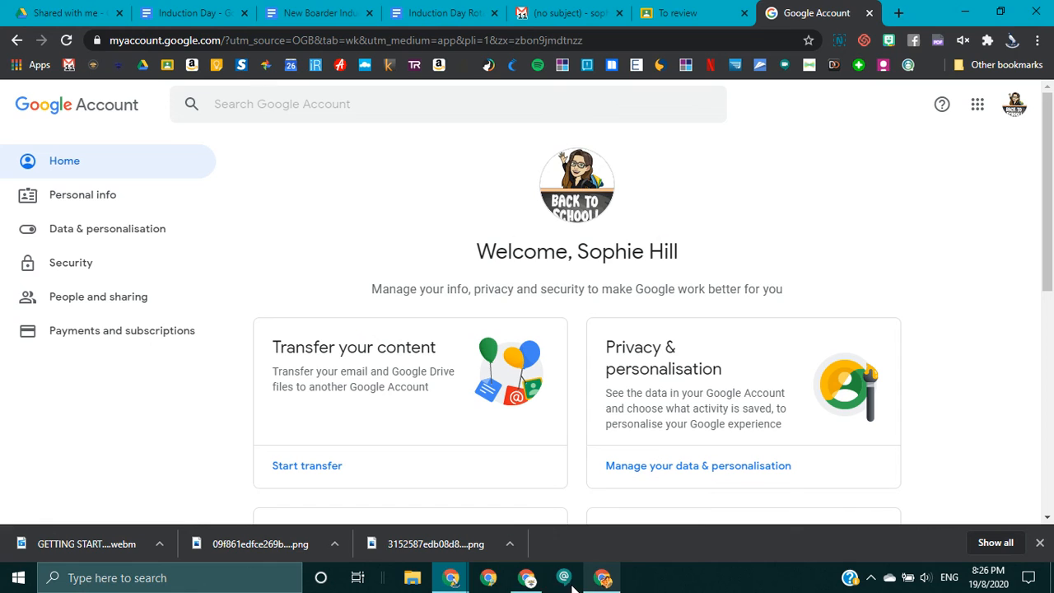
click(602, 579)
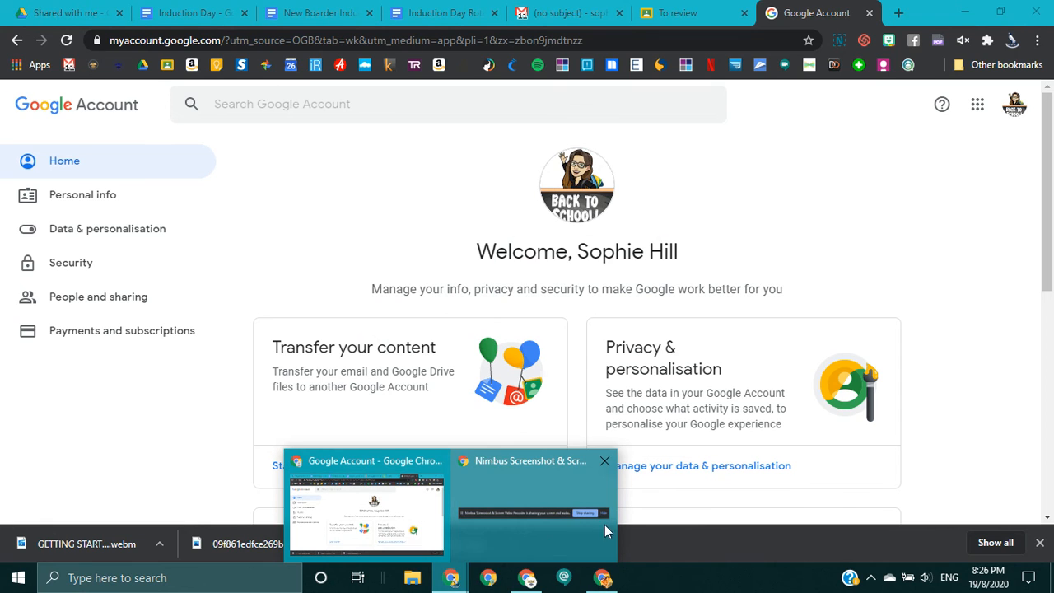